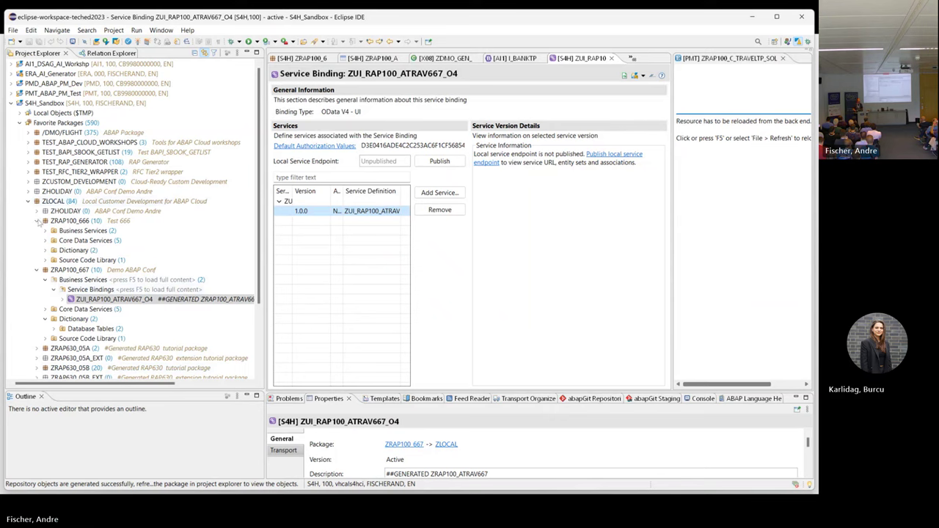
- Collapse packages ZRAP100_666 and ZRAP100_667 and log on to the PMT_ABAP_PM_Test project through the default browser
{"action": "left_click", "coordinate": [38, 221]}
{"action": "left_click", "coordinate": [37, 231]}
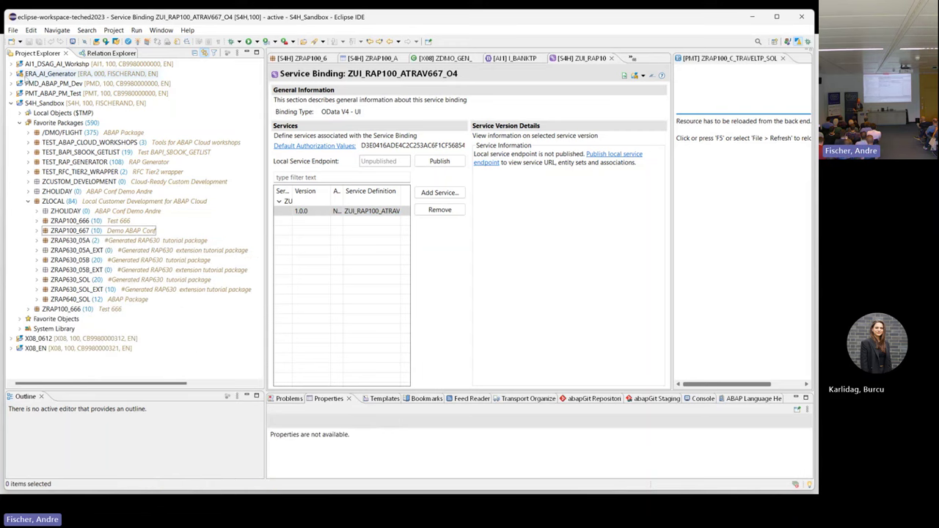
{"action": "left_click", "coordinate": [12, 94]}
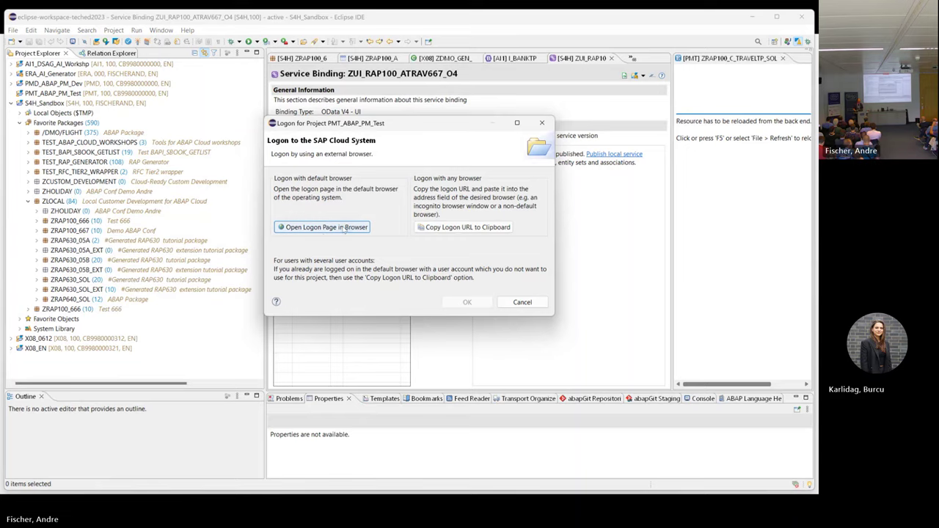
{"action": "left_click", "coordinate": [323, 228]}
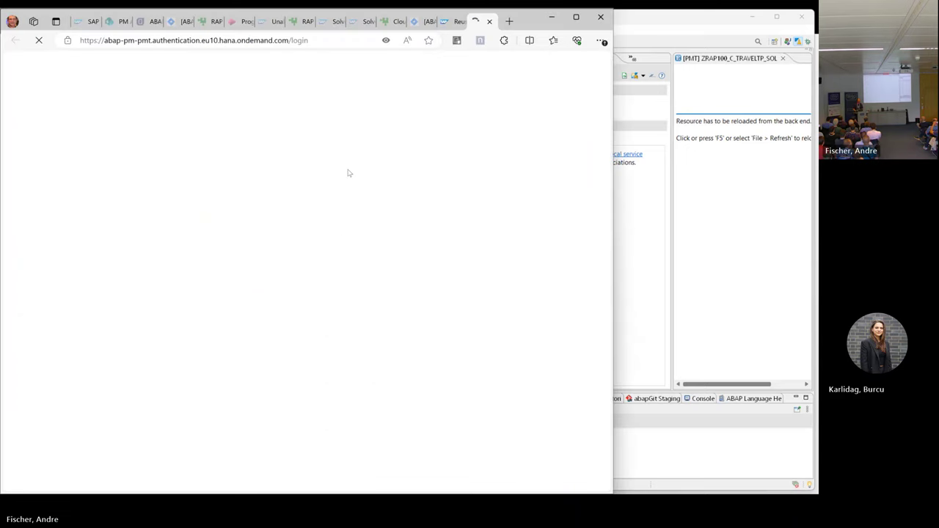
{"action": "left_click", "coordinate": [552, 16]}
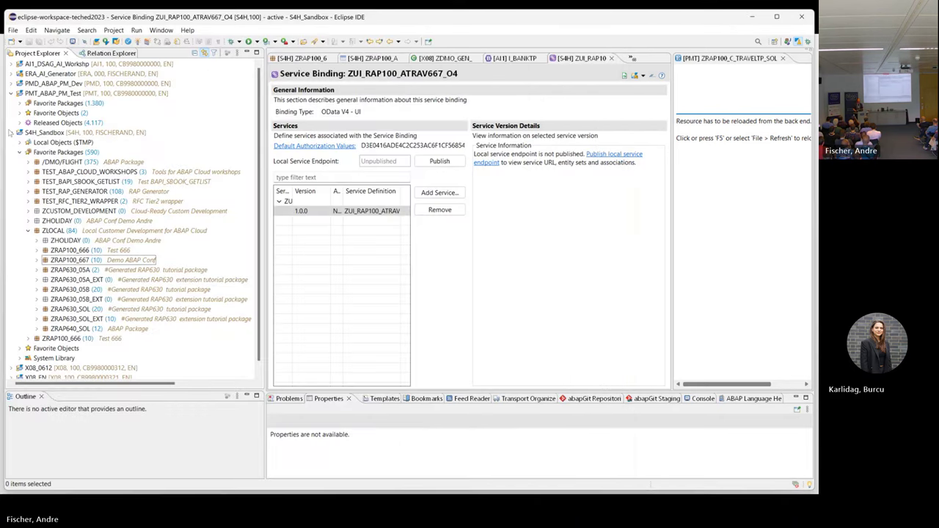
- Open the ZHOLIDAYCALENDAR maintenance object in favorite package ZABAP_CONF of the PMT_ABAP_PM_Test project
{"action": "left_click", "coordinate": [20, 104]}
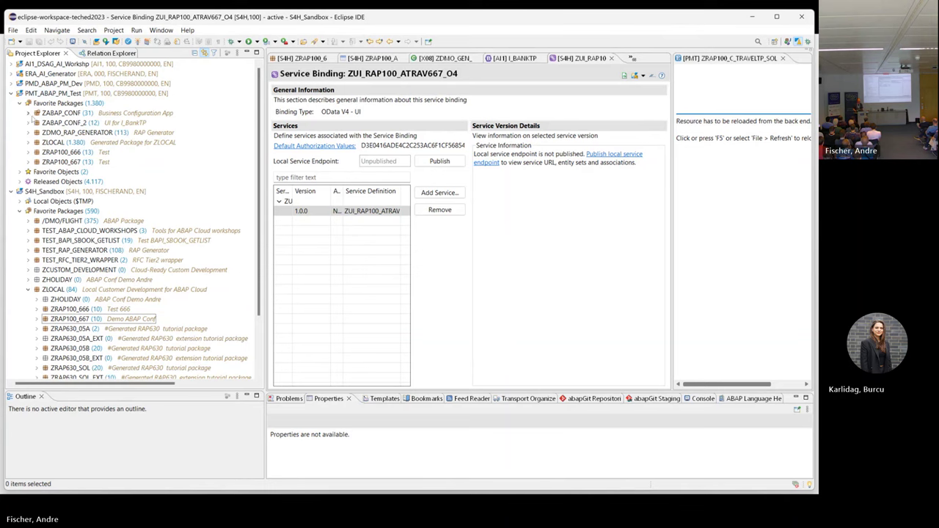
{"action": "left_click", "coordinate": [29, 113]}
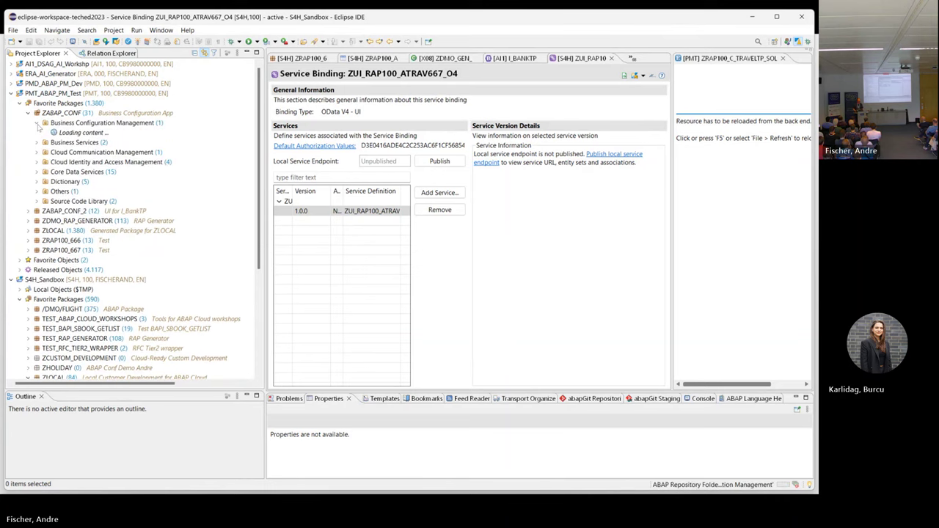
{"action": "left_click", "coordinate": [46, 133]}
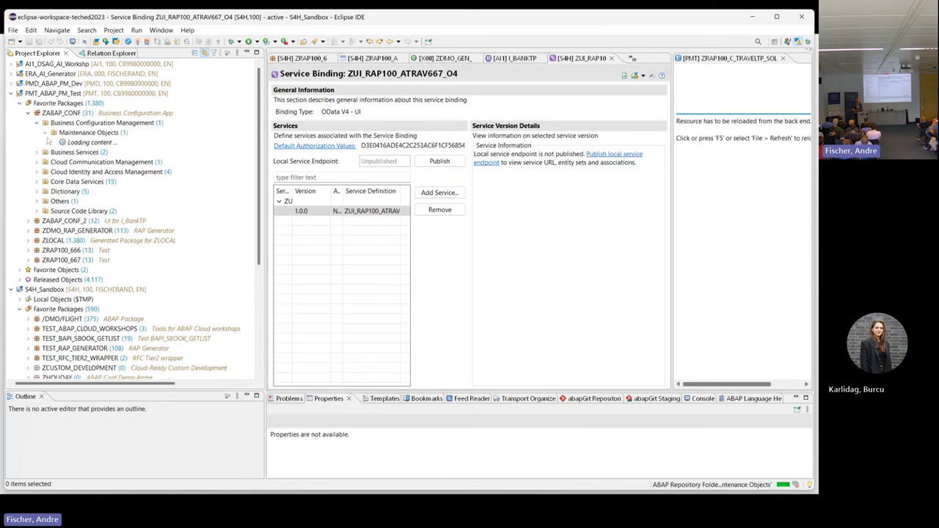
{"action": "double_click", "coordinate": [81, 143]}
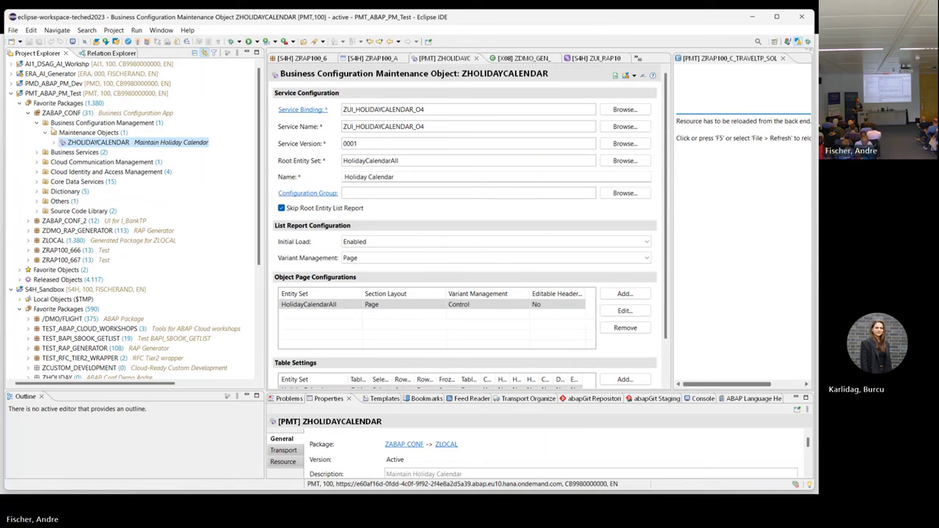
- Open the system URL from the ABAP Development properties of the PMT_ABAP_PM_Test project
{"action": "right_click", "coordinate": [90, 97]}
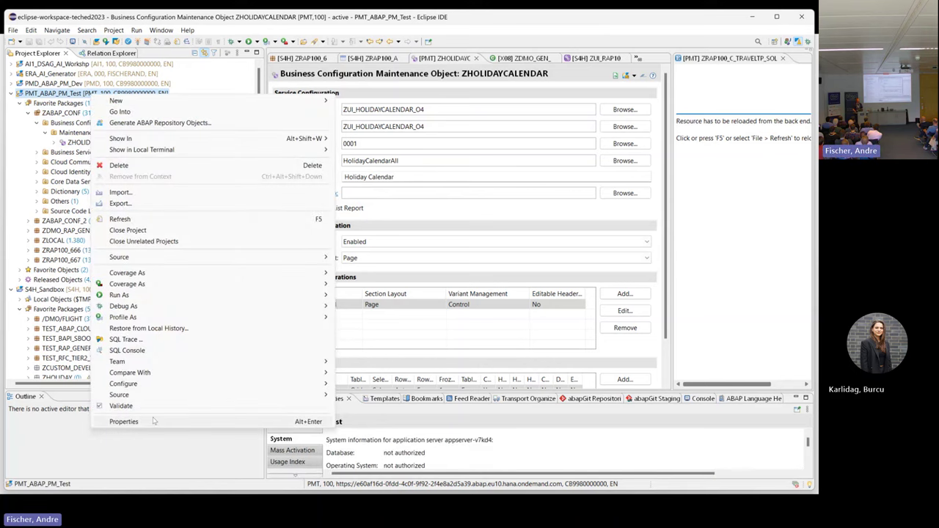
{"action": "left_click", "coordinate": [155, 422]}
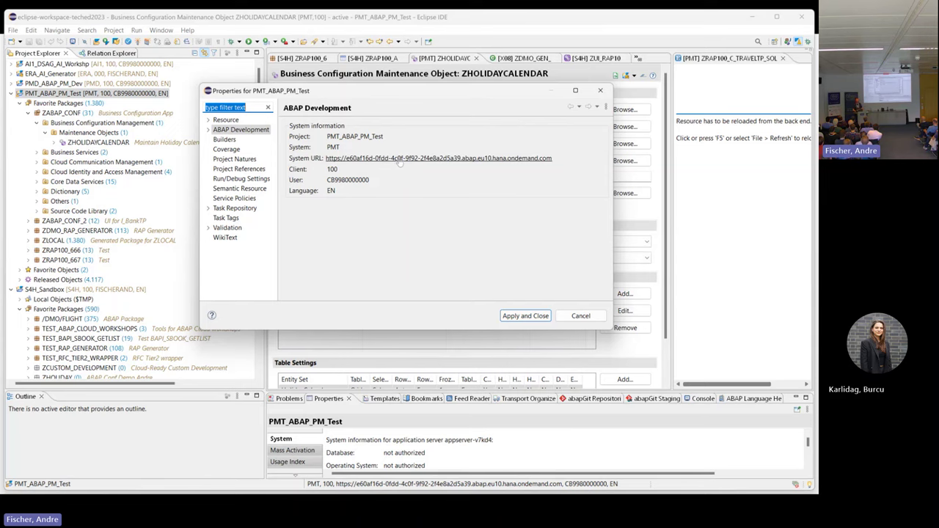
{"action": "left_click", "coordinate": [399, 160]}
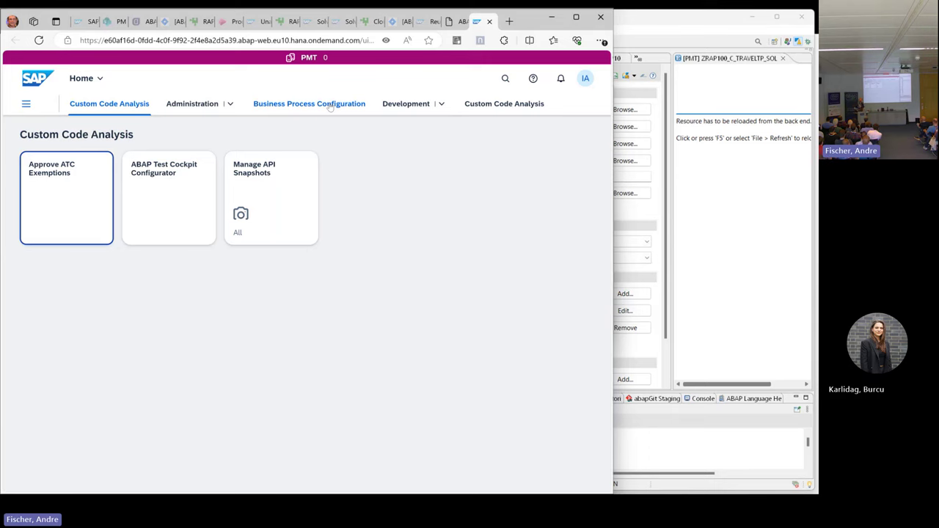
- Open the Holiday Calendar entry in the Custom Business Configurations app under Business Process Configuration
{"action": "left_click", "coordinate": [331, 107]}
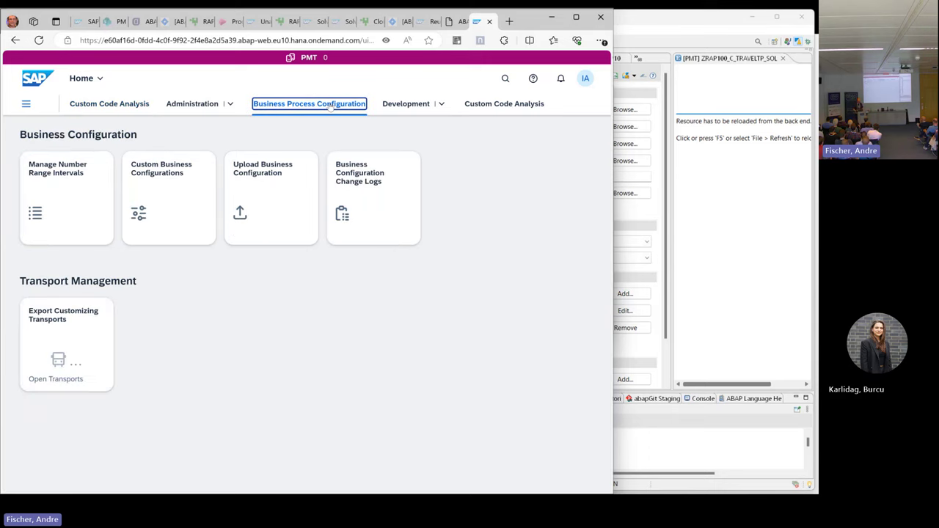
{"action": "left_click", "coordinate": [173, 189]}
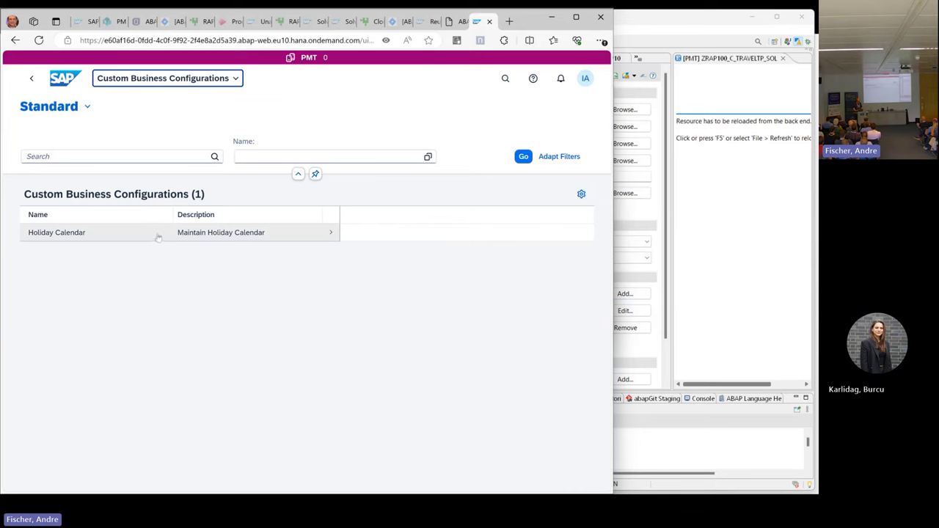
{"action": "left_click", "coordinate": [118, 233]}
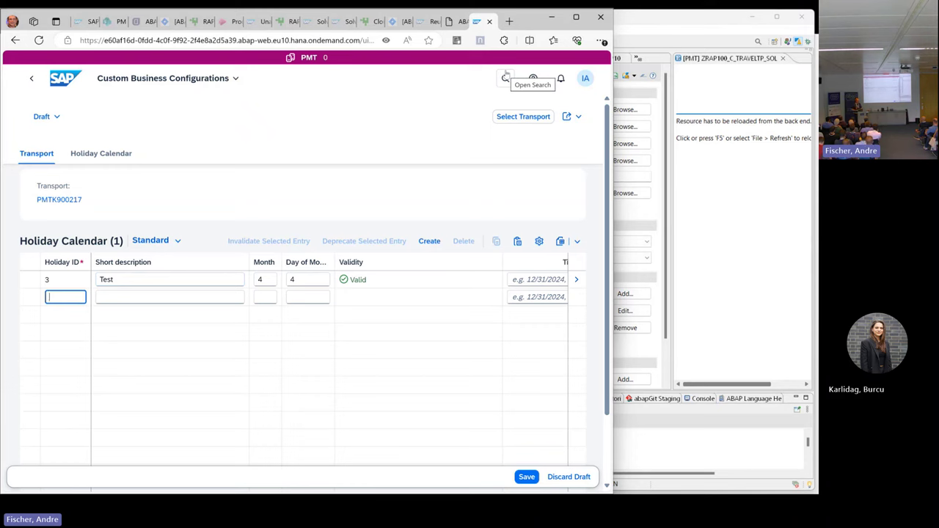
- Return to Eclipse, dismiss the project properties without applying changes, and bring up the "What is being generated?" slide
{"action": "left_click", "coordinate": [552, 18]}
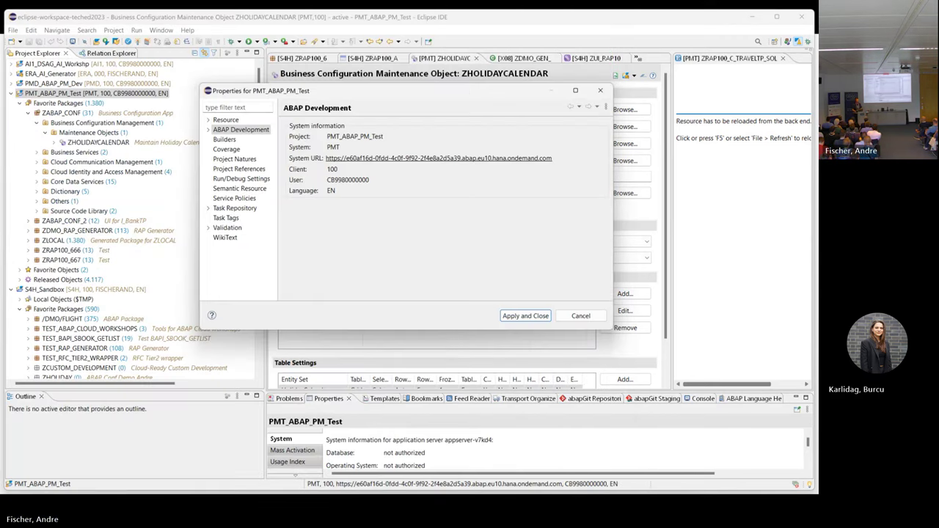
{"action": "left_click", "coordinate": [583, 316]}
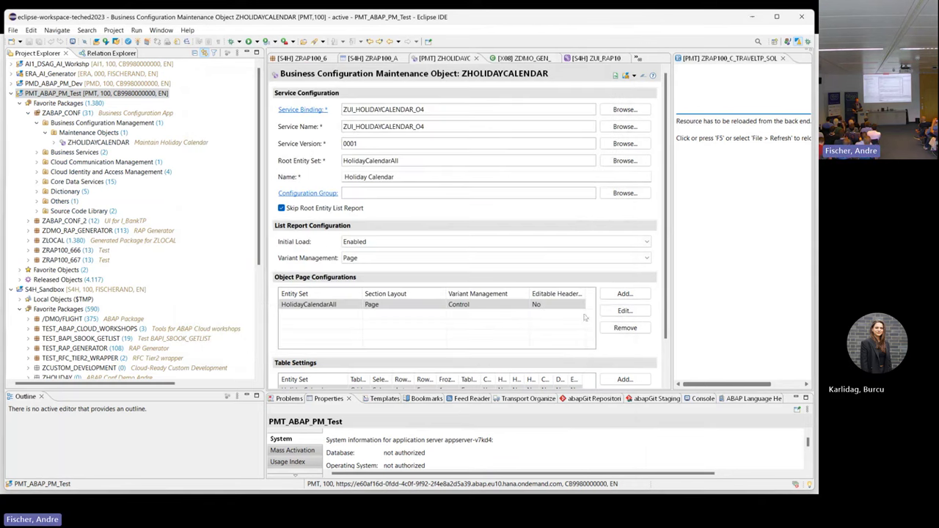
{"action": "left_click", "coordinate": [754, 17]}
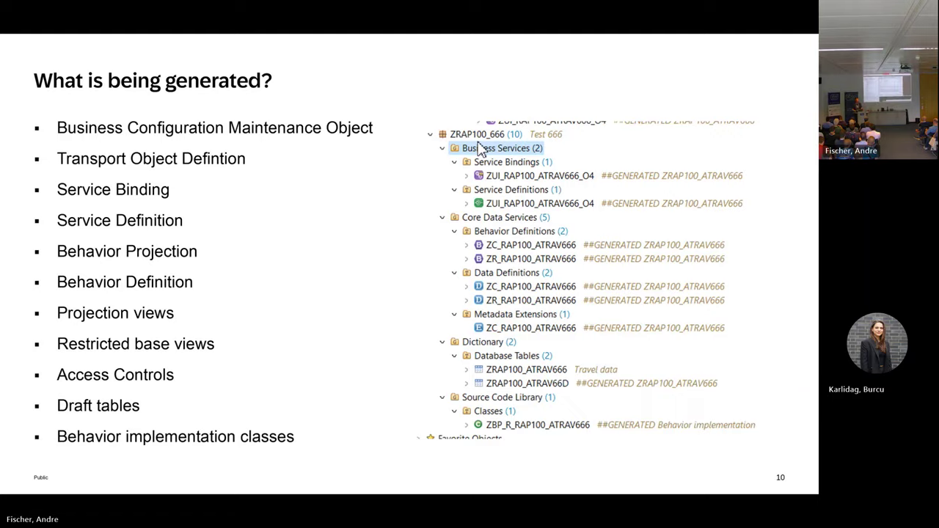
- Switch back to the SAP launchpad in Edge and open business role BR_BPC_EXPERT in Maintain Business Roles
{"action": "key", "text": "alt+Tab"}
{"action": "mouse_move", "coordinate": [349, 507]}
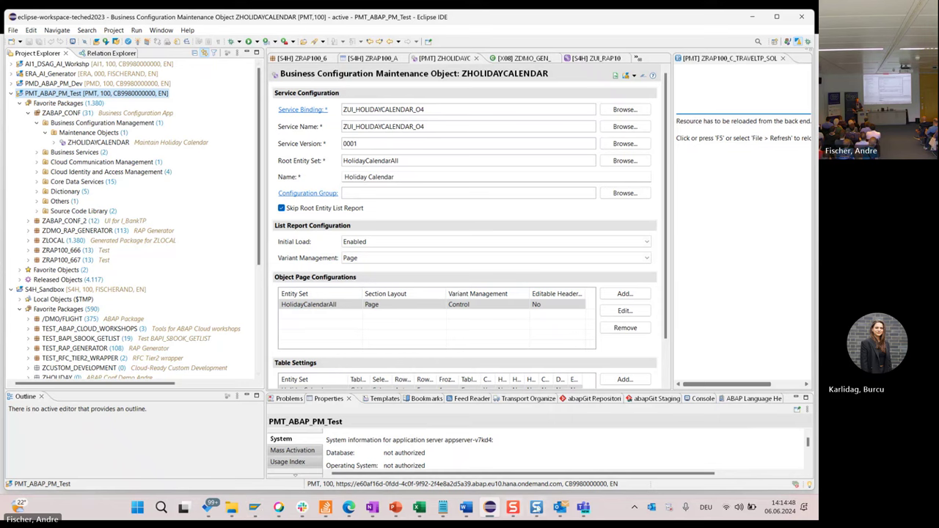
{"action": "left_click", "coordinate": [349, 507]}
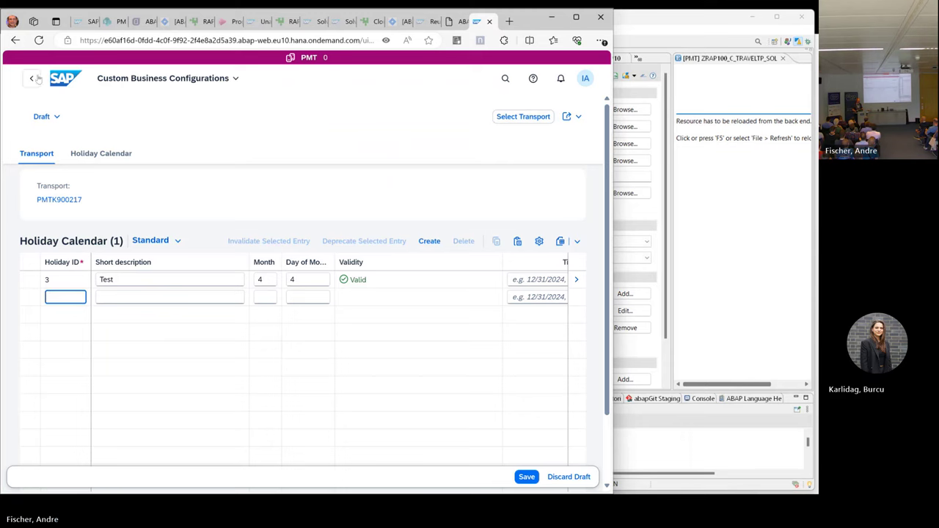
{"action": "left_click", "coordinate": [65, 78]}
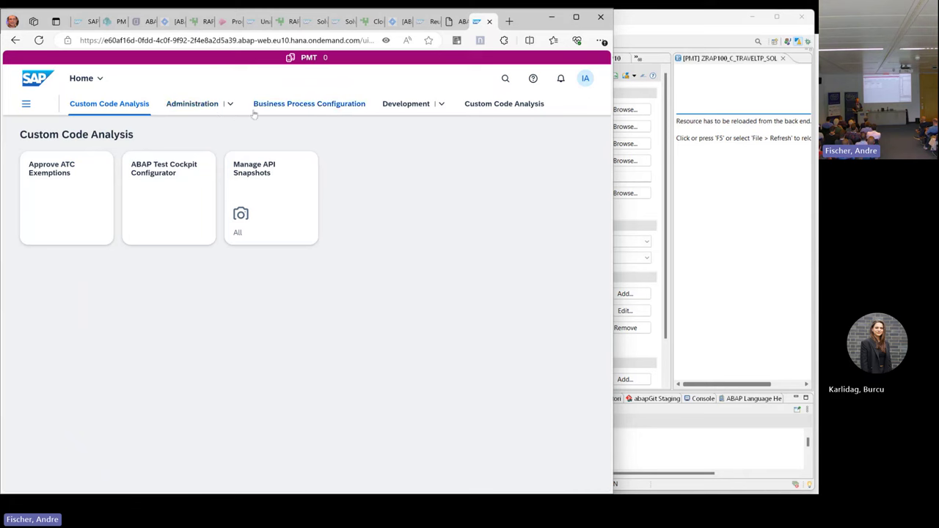
{"action": "left_click", "coordinate": [231, 104]}
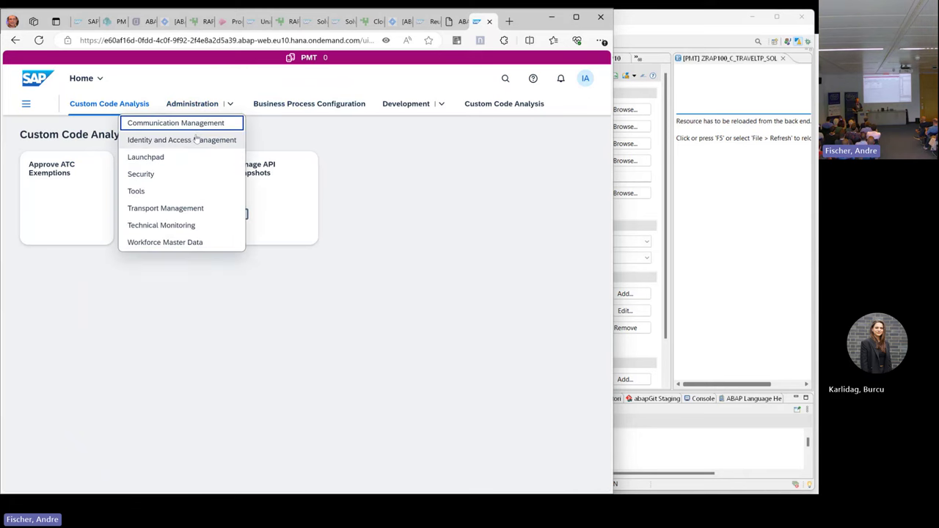
{"action": "left_click", "coordinate": [197, 141]}
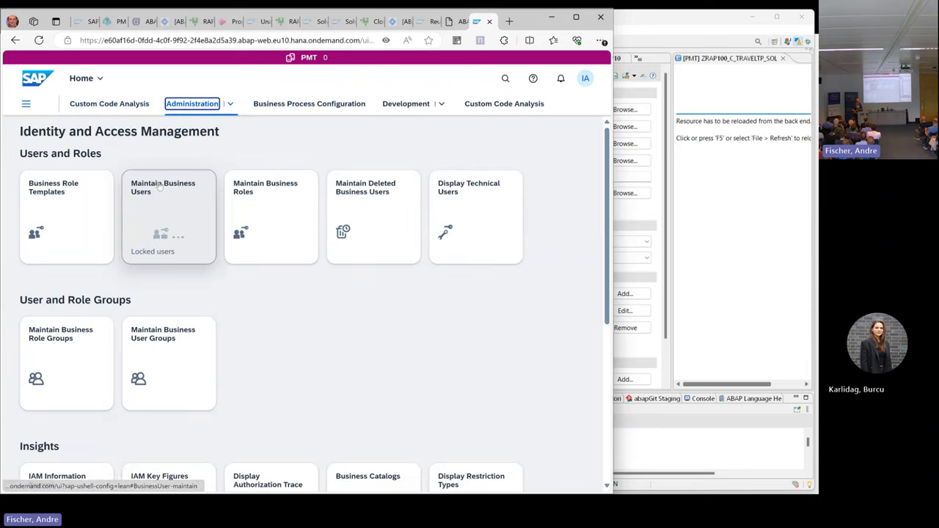
{"action": "left_click", "coordinate": [257, 221]}
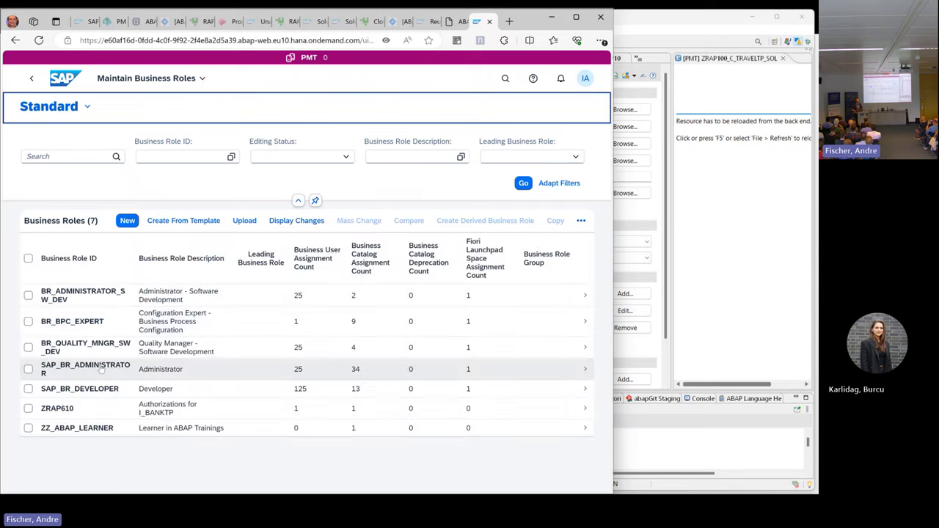
{"action": "left_click", "coordinate": [98, 325]}
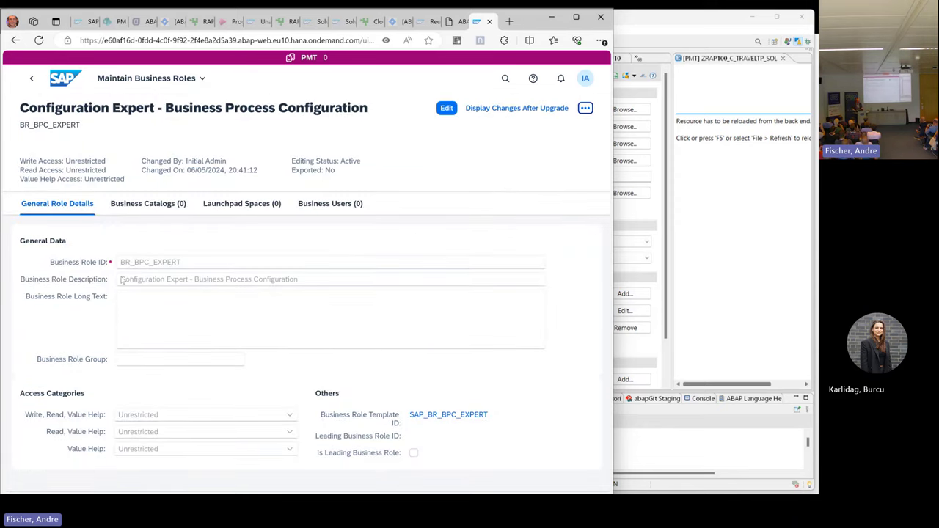
- Return to the launchpad home and view the Business Process Configuration apps, including Upload Business Configuration
{"action": "key", "text": "alt+Tab"}
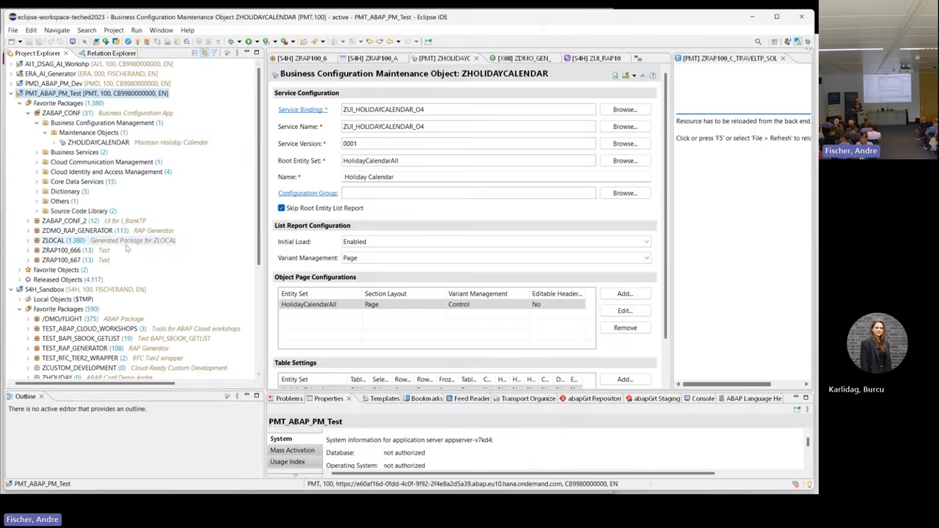
{"action": "key", "text": "Return"}
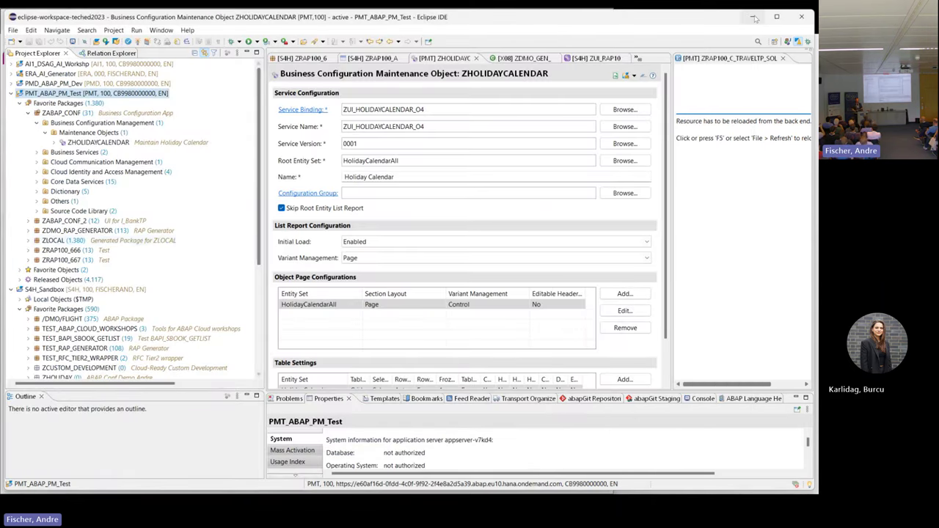
{"action": "left_click", "coordinate": [754, 16]}
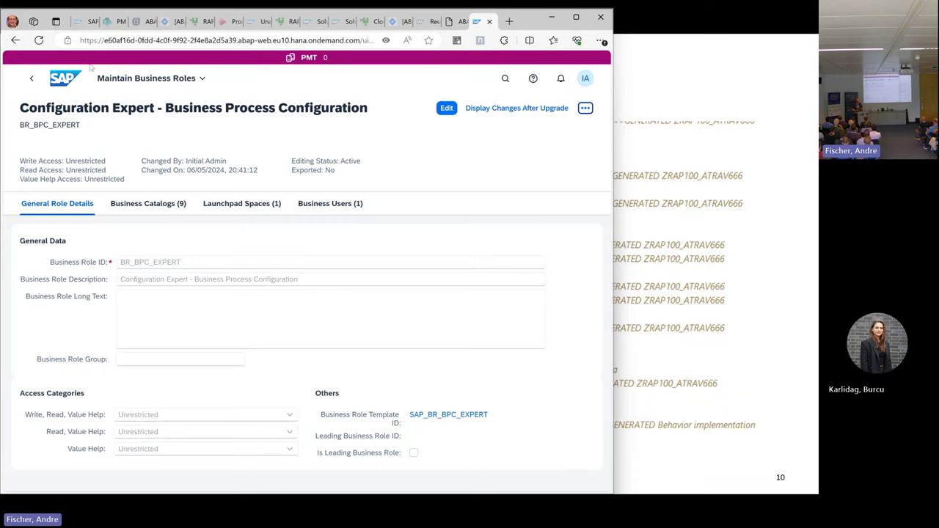
{"action": "left_click", "coordinate": [63, 77]}
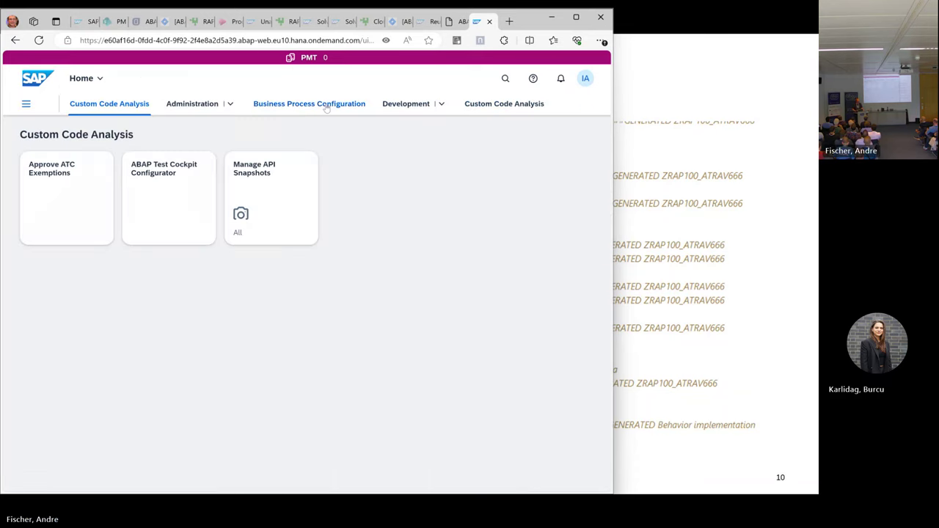
{"action": "left_click", "coordinate": [335, 103]}
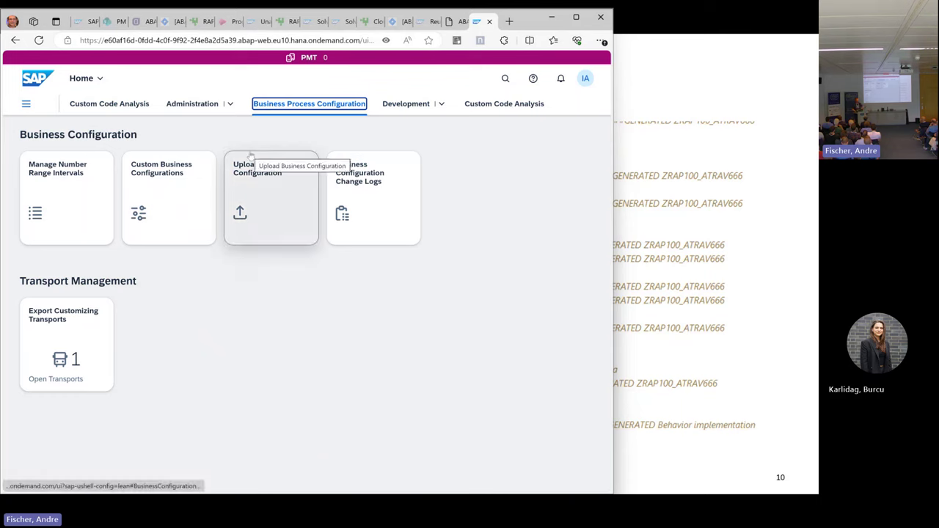
{"action": "left_click", "coordinate": [552, 20]}
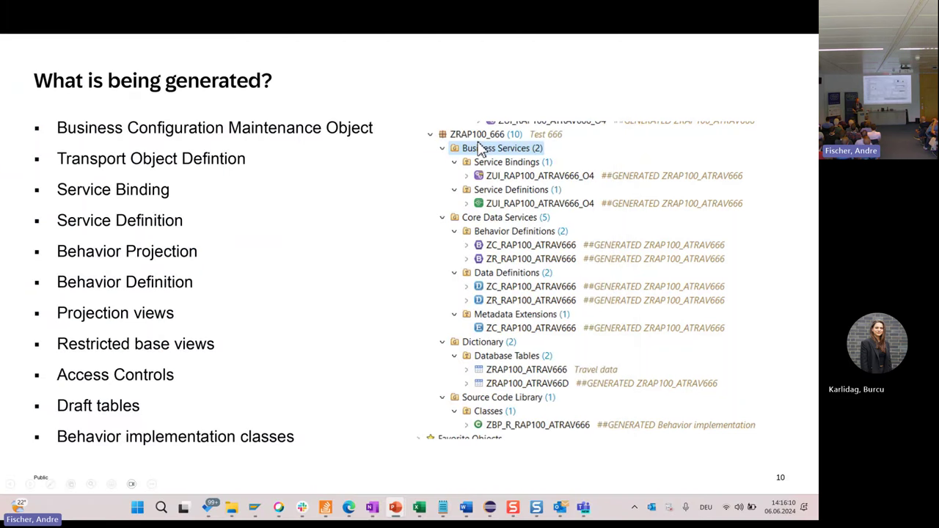
- Switch to Eclipse and open IAM app Z_HOLIDAY_MAINT_MBC under Cloud Identity and Access Management in ZABAP_CONF
{"action": "key", "text": "alt+Tab"}
{"action": "key", "text": "alt+Tab"}
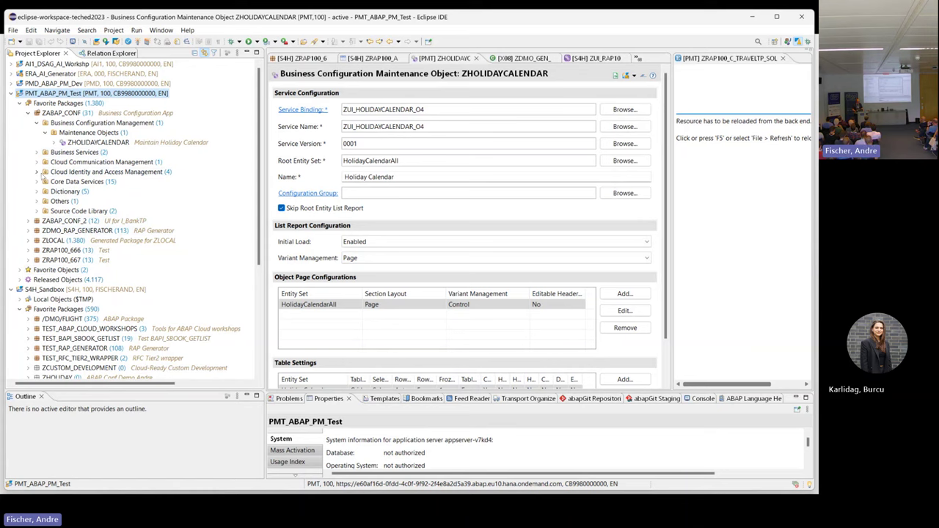
{"action": "left_click", "coordinate": [38, 171]}
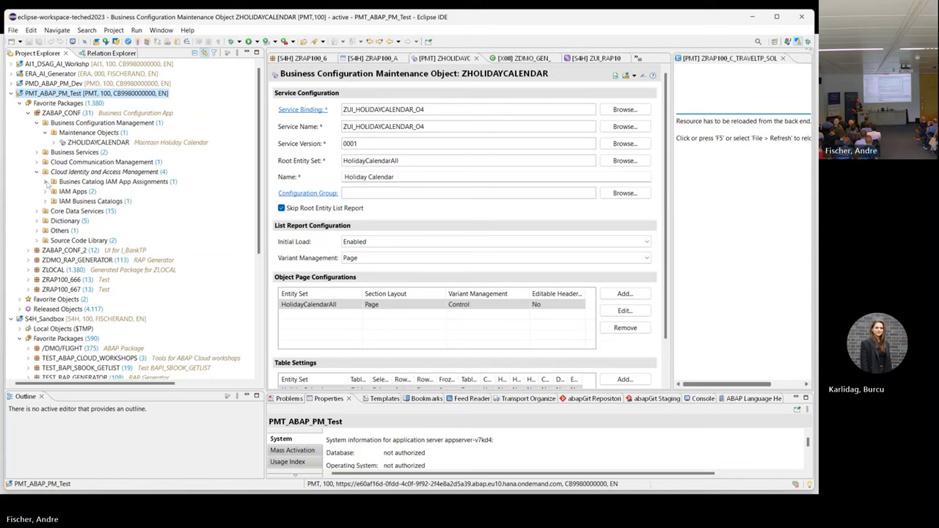
{"action": "left_click", "coordinate": [45, 181]}
{"action": "left_click", "coordinate": [45, 201]}
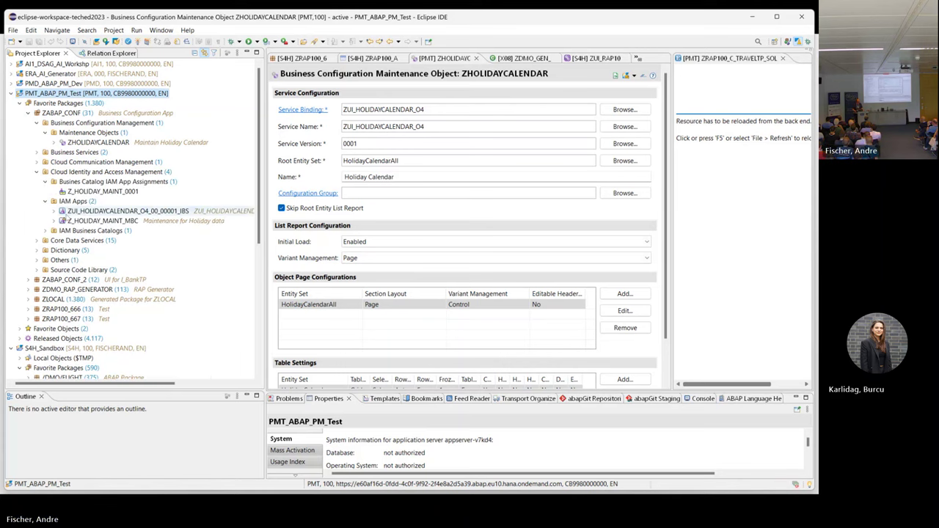
{"action": "double_click", "coordinate": [96, 221]}
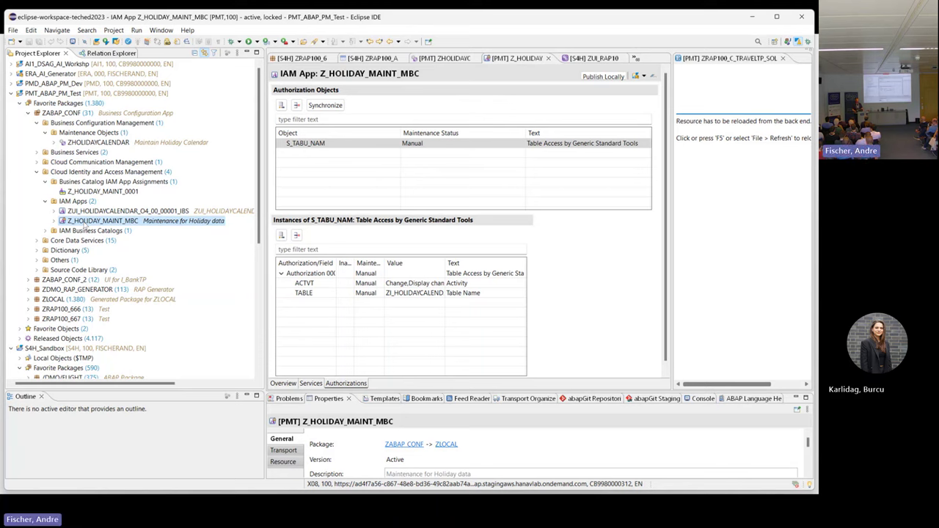
{"action": "double_click", "coordinate": [86, 223]}
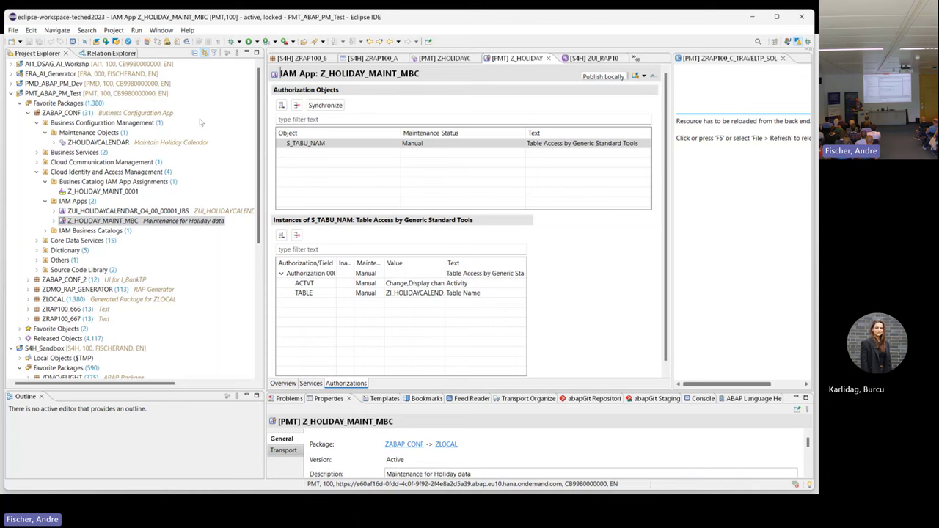
- Switch to the PowerPoint presentation and advance to the "todo" slide
{"action": "key", "text": "alt+Tab"}
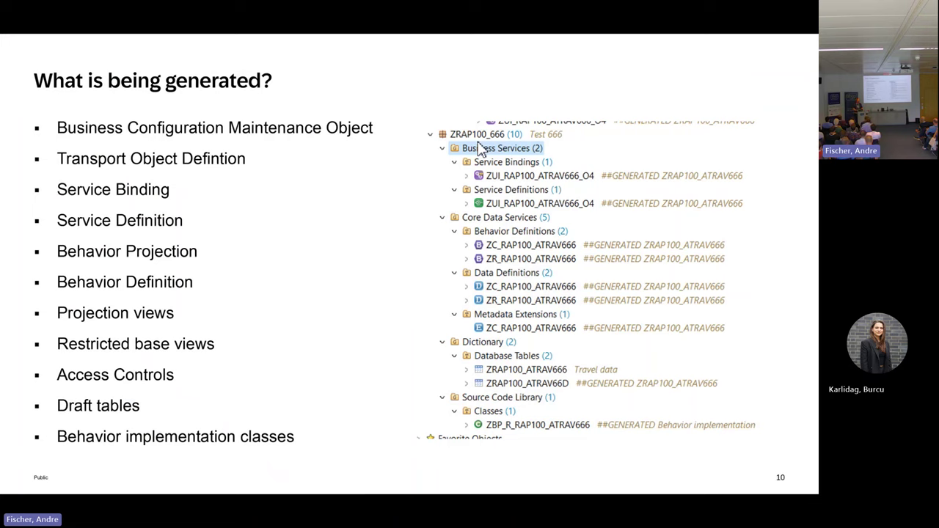
{"action": "left_click", "coordinate": [368, 187]}
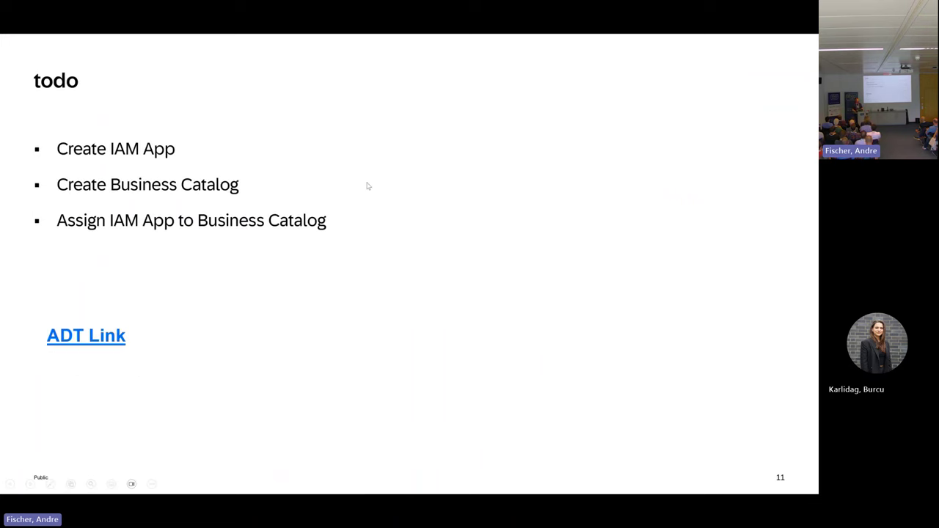